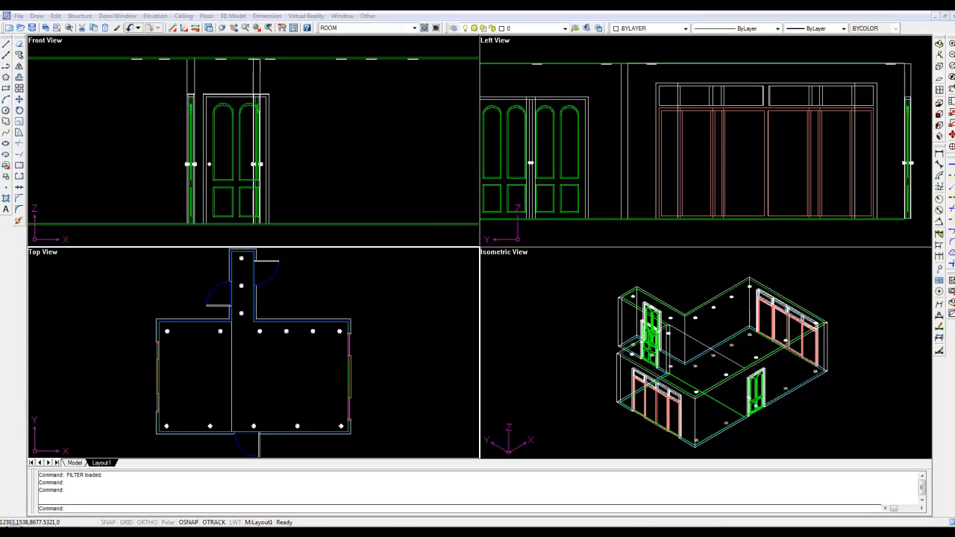
{"action": "middle_click", "coordinate": [390, 390]}
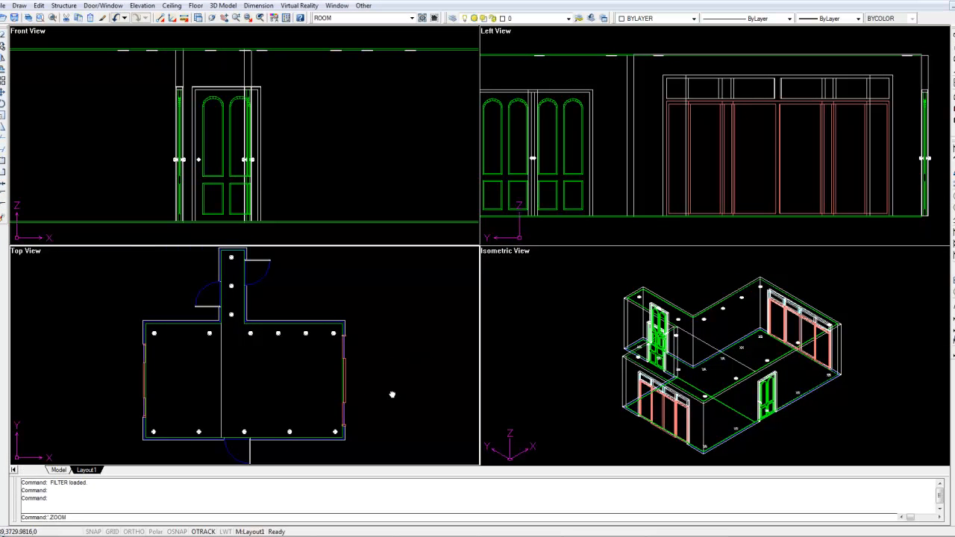
{"action": "left_click", "coordinate": [603, 347]}
{"action": "middle_click", "coordinate": [597, 346]}
{"action": "middle_click", "coordinate": [597, 347]}
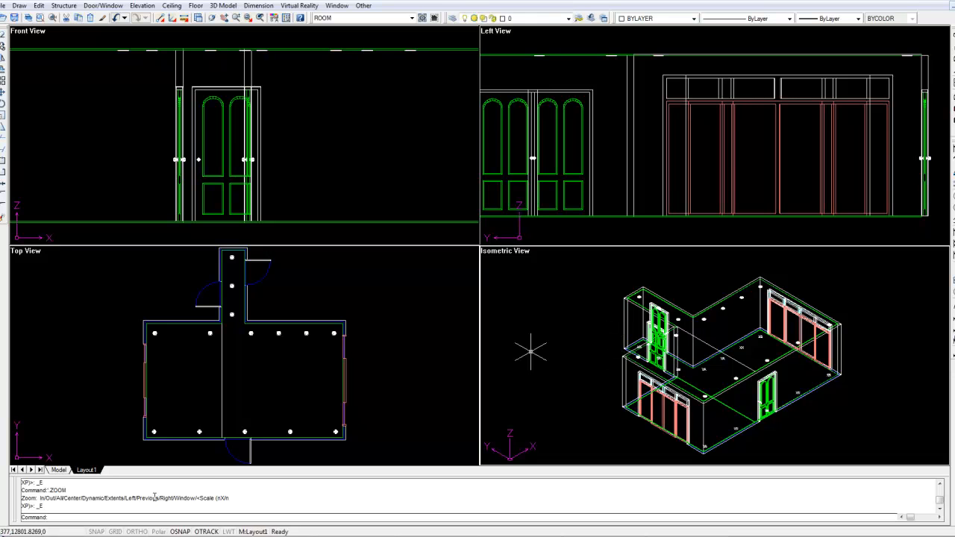
Create a new layout named Layout2 and open it
{"action": "right_click", "coordinate": [96, 475]}
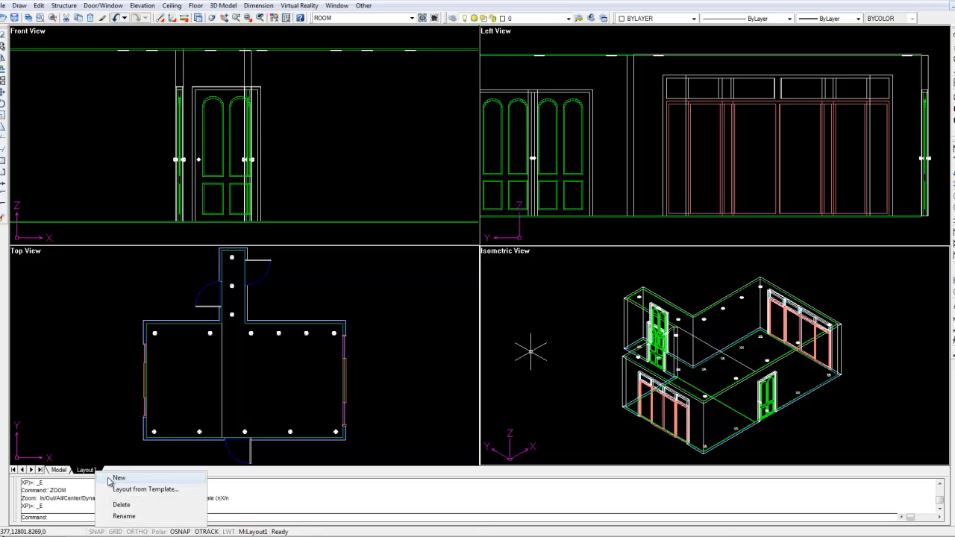
{"action": "left_click", "coordinate": [114, 478]}
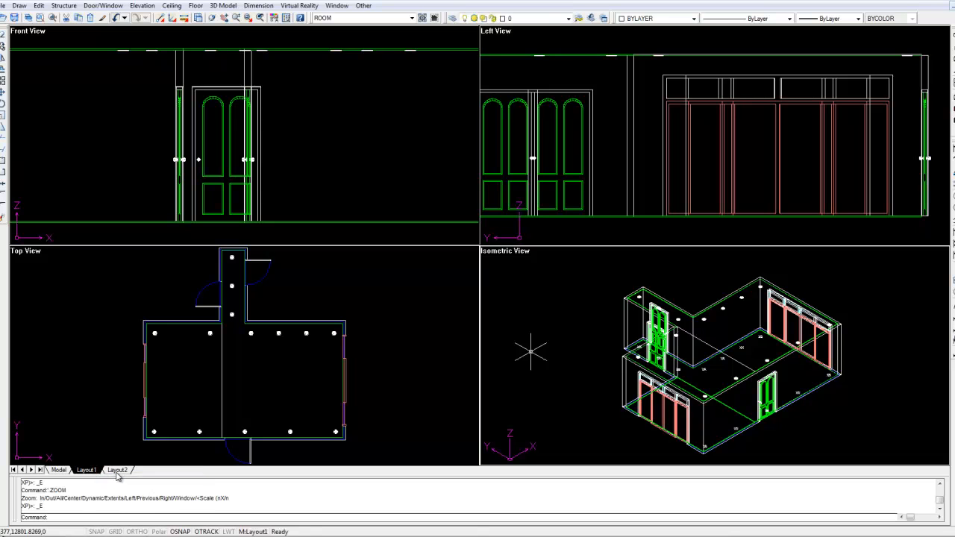
{"action": "left_click", "coordinate": [117, 470]}
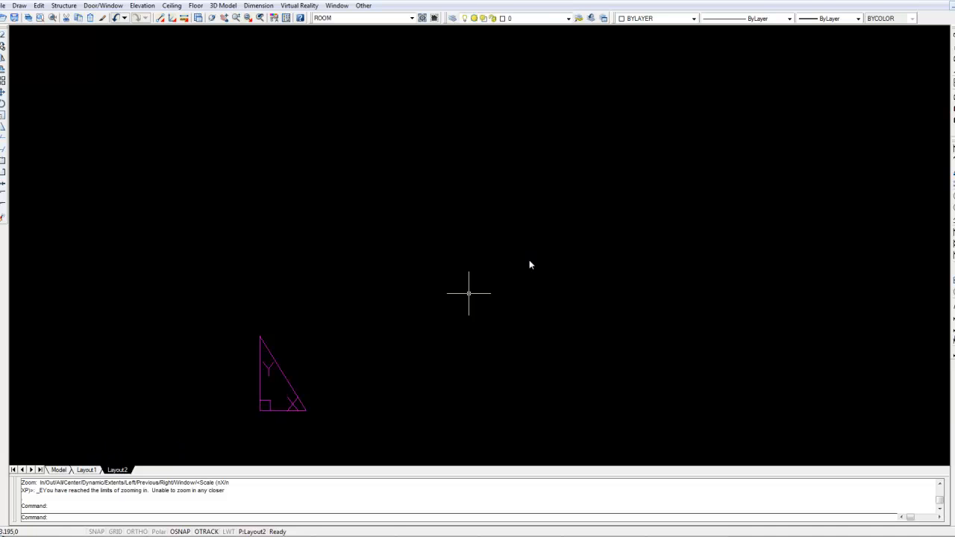
Set up the empty layout with the Single viewport configuration
{"action": "left_click", "coordinate": [951, 84]}
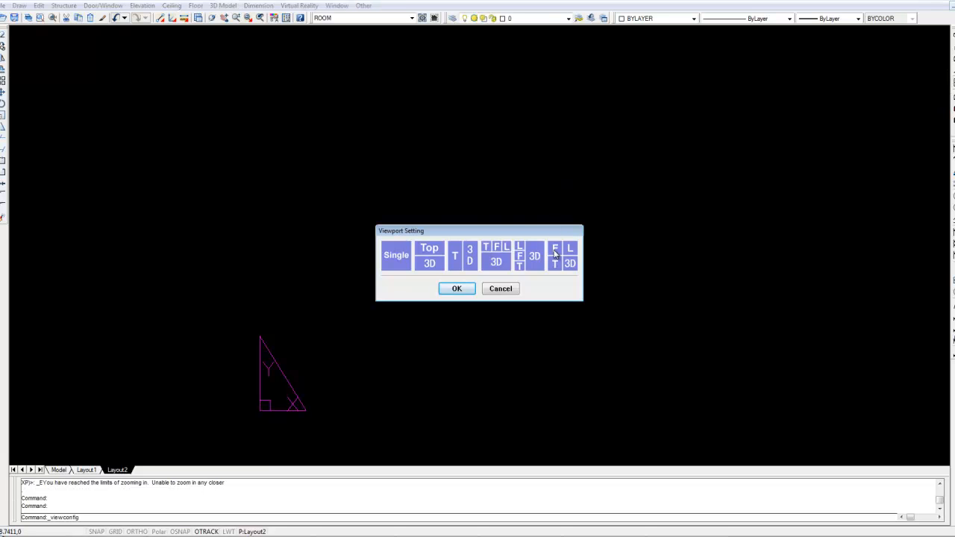
{"action": "left_click", "coordinate": [390, 261]}
{"action": "left_click", "coordinate": [456, 289]}
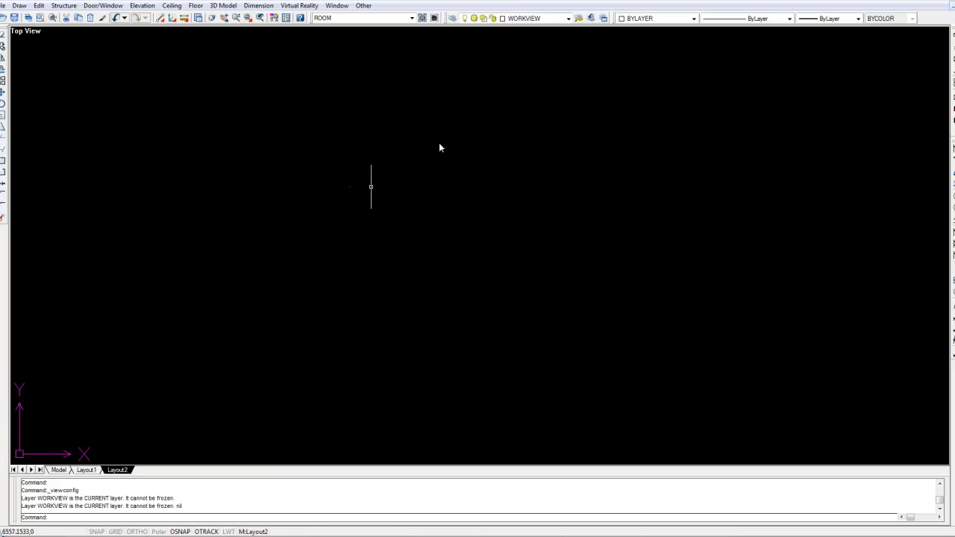
Thaw all layers in the Layer Properties Manager and apply the change
{"action": "left_click", "coordinate": [568, 19]}
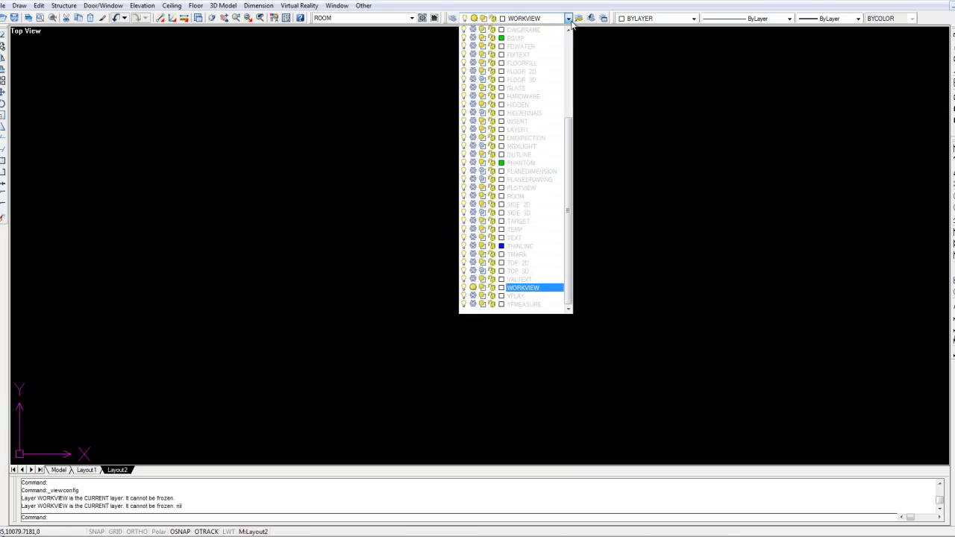
{"action": "left_click", "coordinate": [485, 4]}
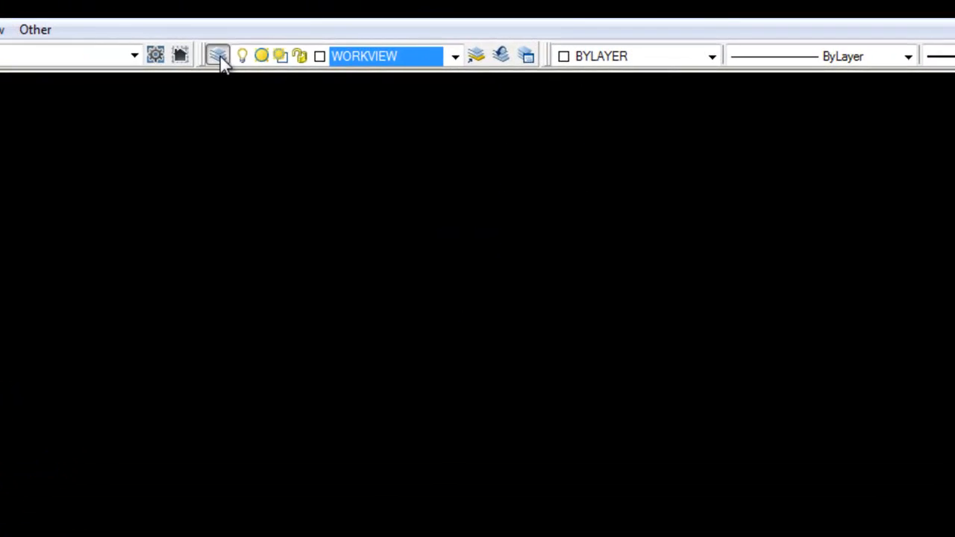
{"action": "left_click", "coordinate": [439, 21]}
{"action": "left_click", "coordinate": [268, 432]}
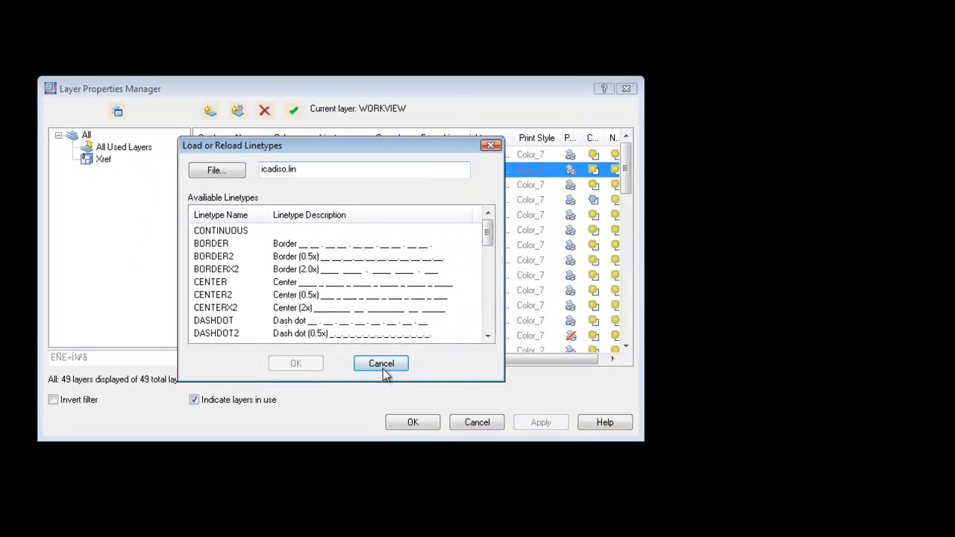
{"action": "left_click", "coordinate": [382, 366]}
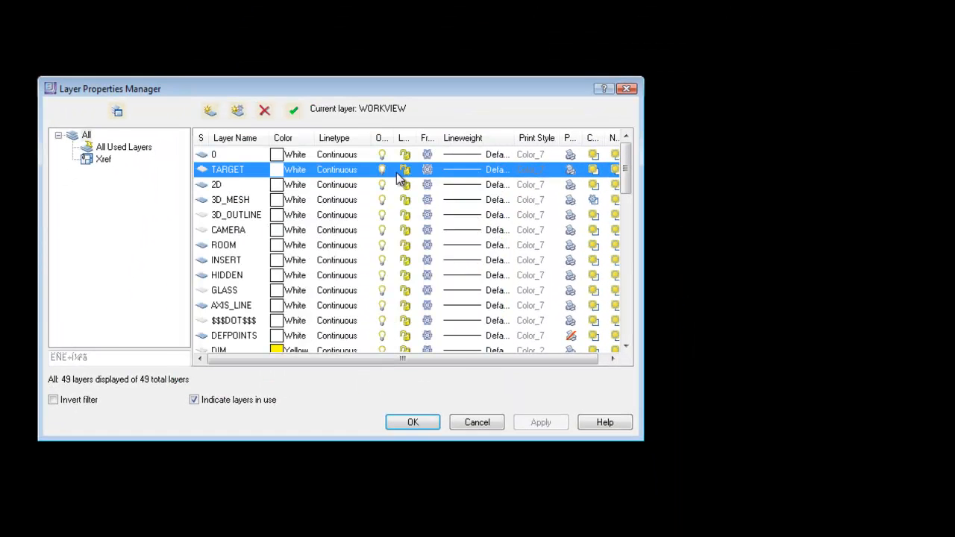
{"action": "key", "text": "ctrl+a"}
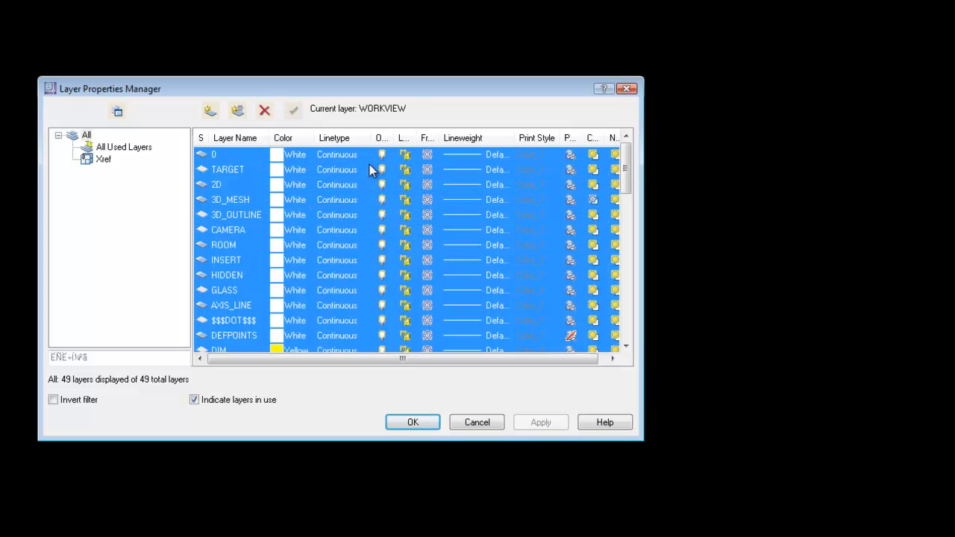
{"action": "left_click", "coordinate": [429, 173]}
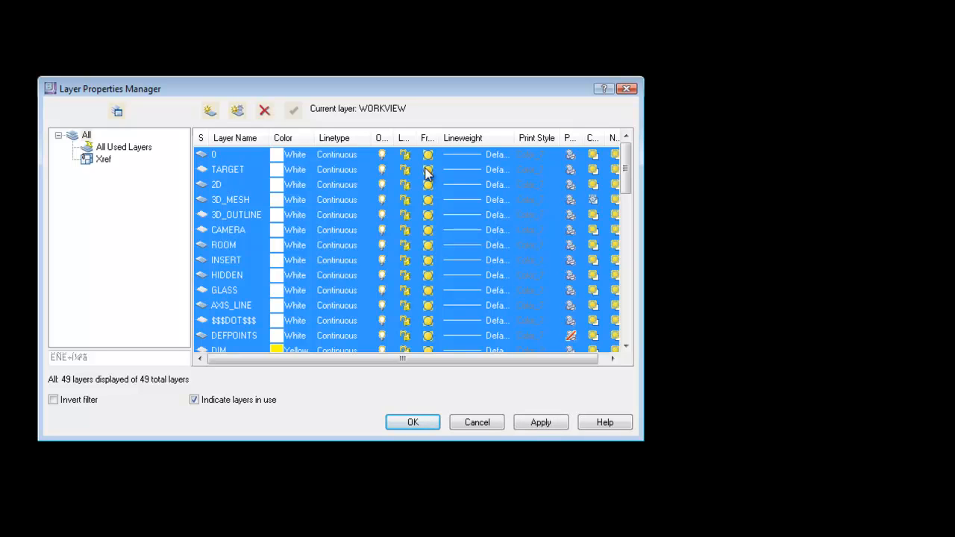
{"action": "left_click", "coordinate": [548, 423]}
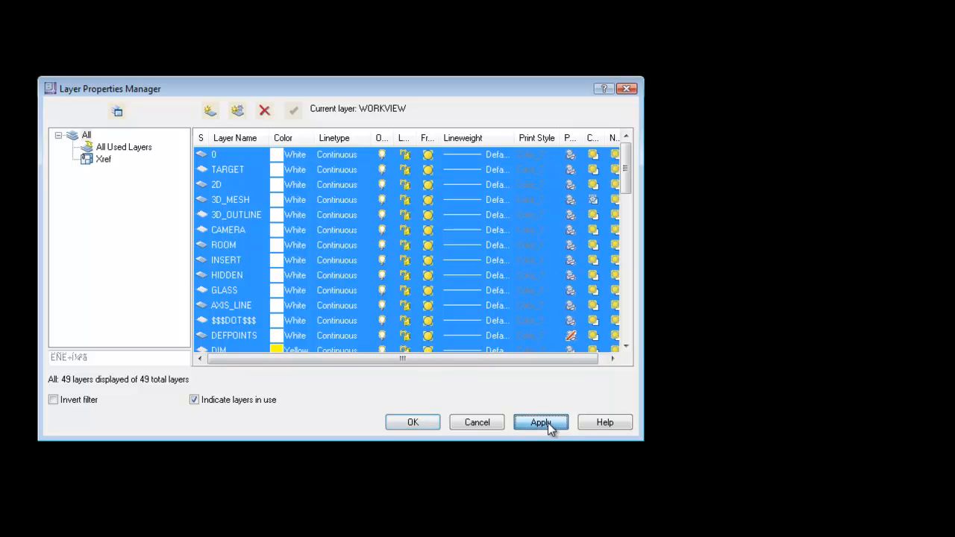
{"action": "left_click", "coordinate": [483, 394]}
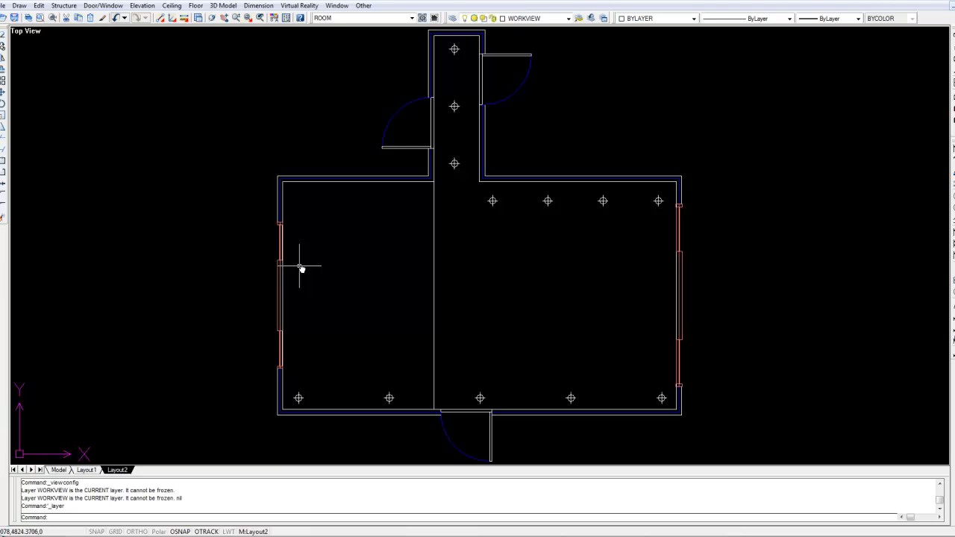
Switch the layout from model space to paper space with the ps command
{"action": "type", "text": "ps"}
{"action": "key", "text": "Return"}
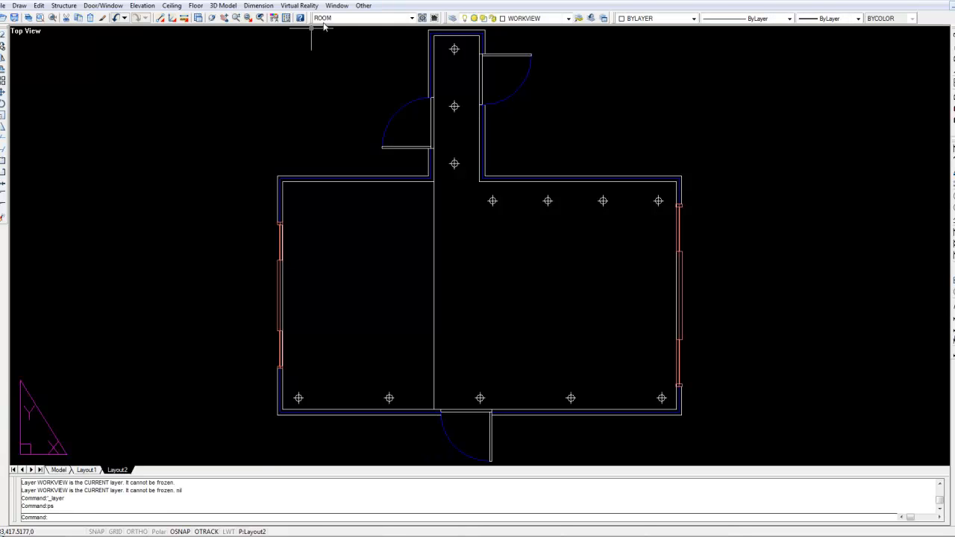
{"action": "middle_click_drag", "start_coordinate": [457, 260], "coordinate": [389, 316]}
{"action": "scroll", "coordinate": [392, 305], "scroll_direction": "down", "scroll_amount": 1}
{"action": "middle_click_drag", "start_coordinate": [383, 243], "coordinate": [387, 302]}
{"action": "mouse_move", "coordinate": [373, 271]}
{"action": "middle_mouse_down"}
{"action": "mouse_move", "coordinate": [411, 237]}
{"action": "mouse_move", "coordinate": [390, 251]}
{"action": "mouse_move", "coordinate": [422, 260]}
{"action": "mouse_move", "coordinate": [388, 288]}
{"action": "middle_mouse_up"}
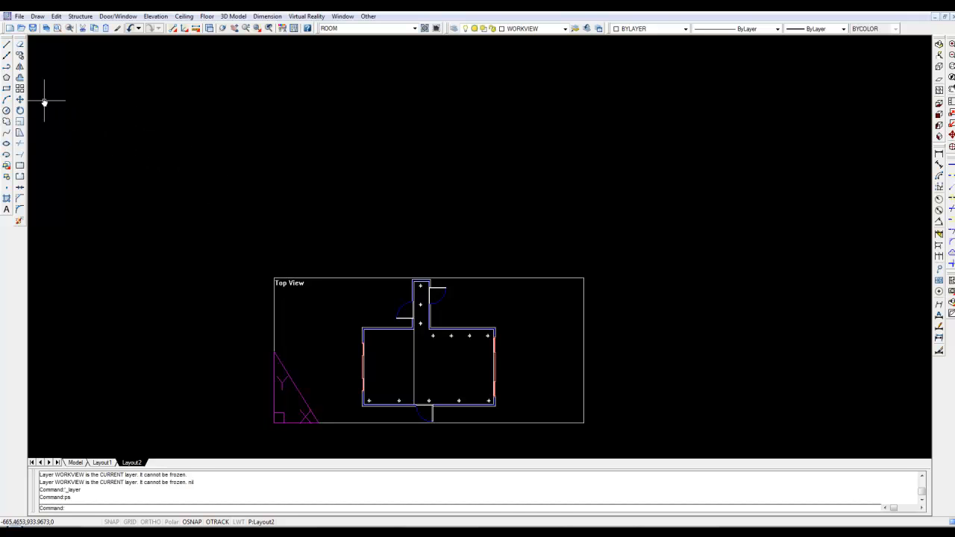
Draw a 297 by 210 rectangle in paper space above the Top View viewport
{"action": "left_click", "coordinate": [6, 88]}
{"action": "left_click", "coordinate": [297, 250]}
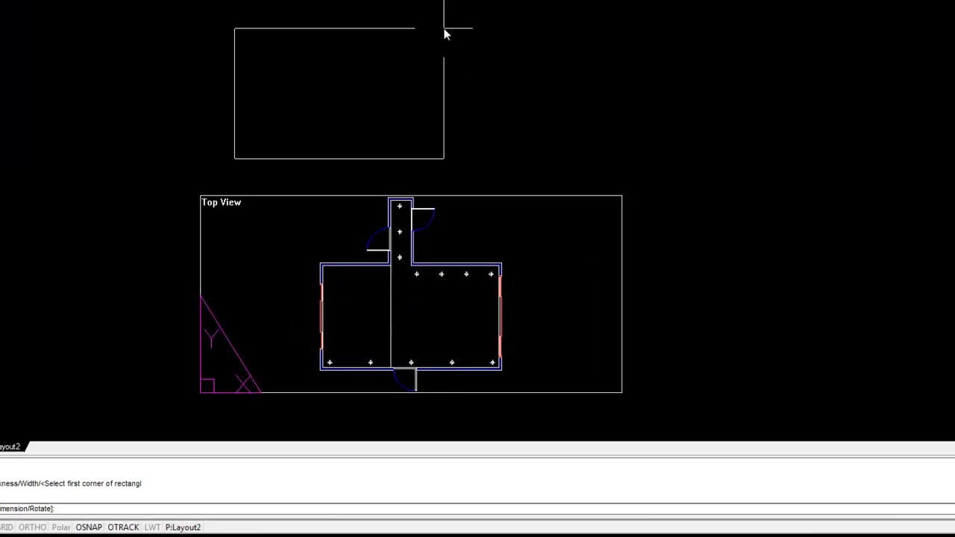
{"action": "type", "text": "@"}
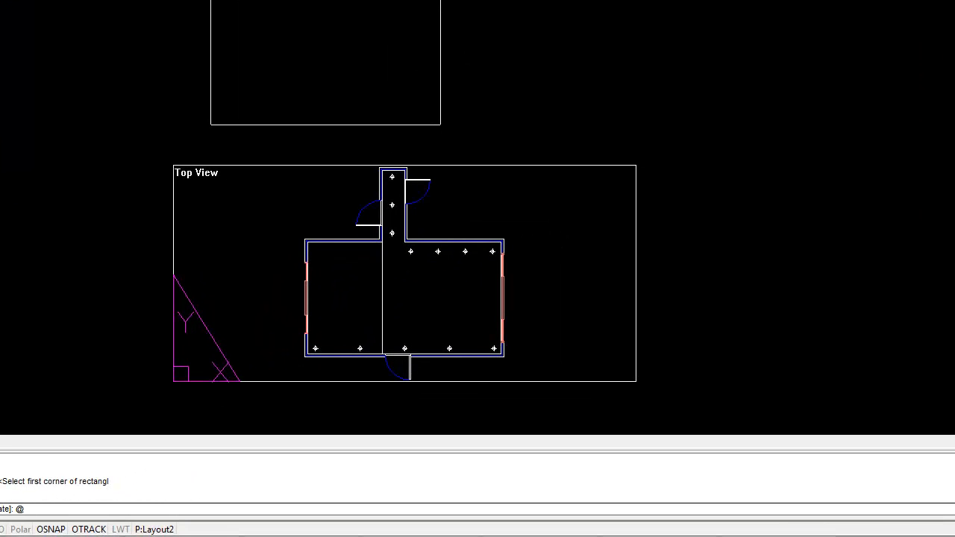
{"action": "type", "text": "297"}
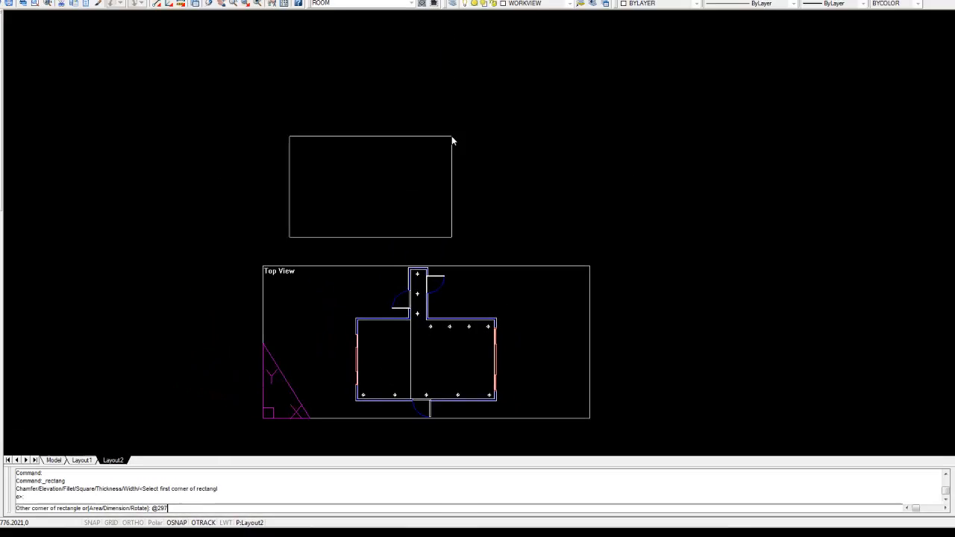
{"action": "type", "text": ",210"}
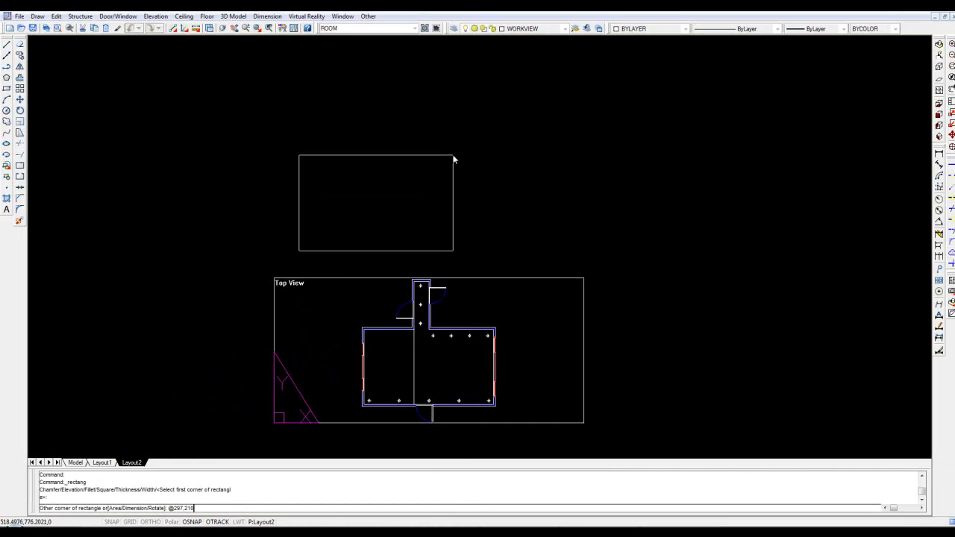
{"action": "key", "text": "Return"}
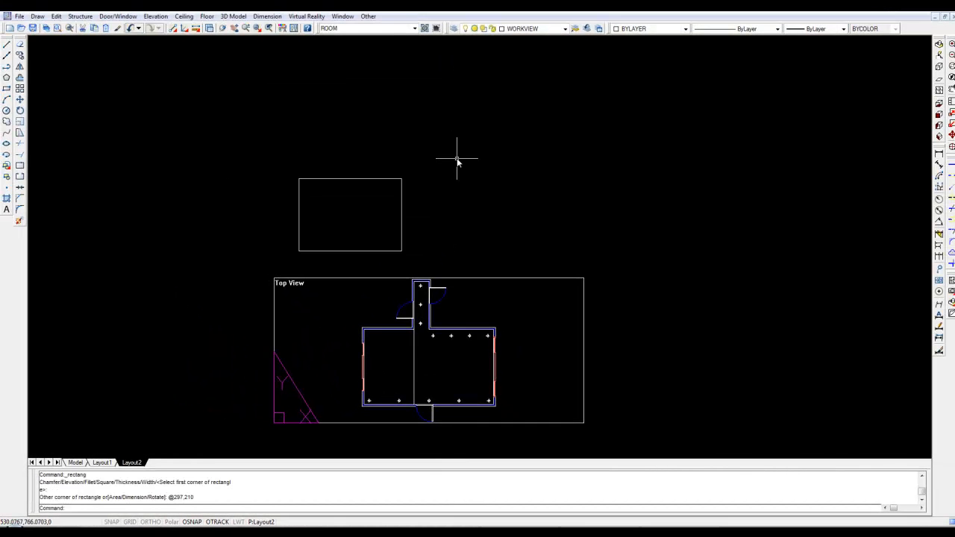
Resize the Top View viewport by its opposite corners to match the 297 by 210 rectangle
{"action": "left_click", "coordinate": [369, 278]}
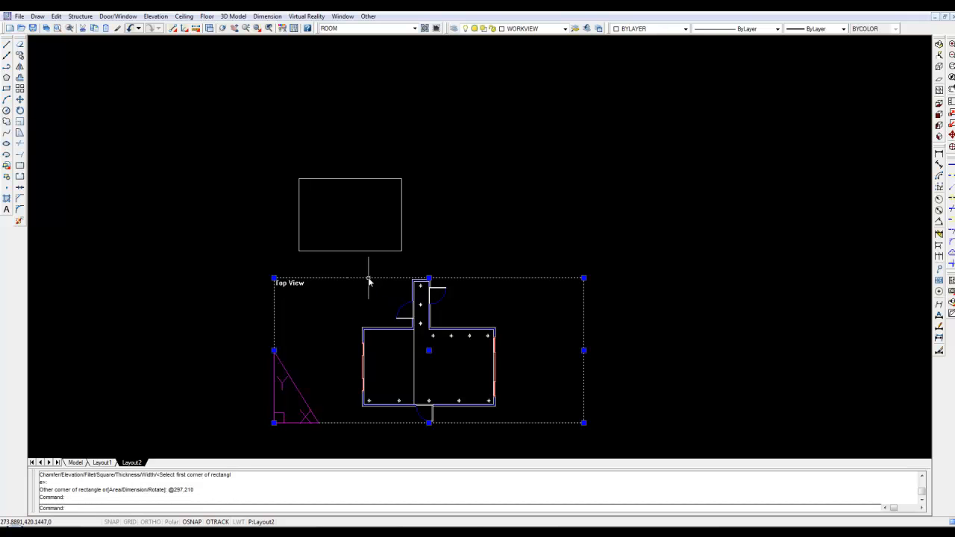
{"action": "left_click", "coordinate": [274, 279]}
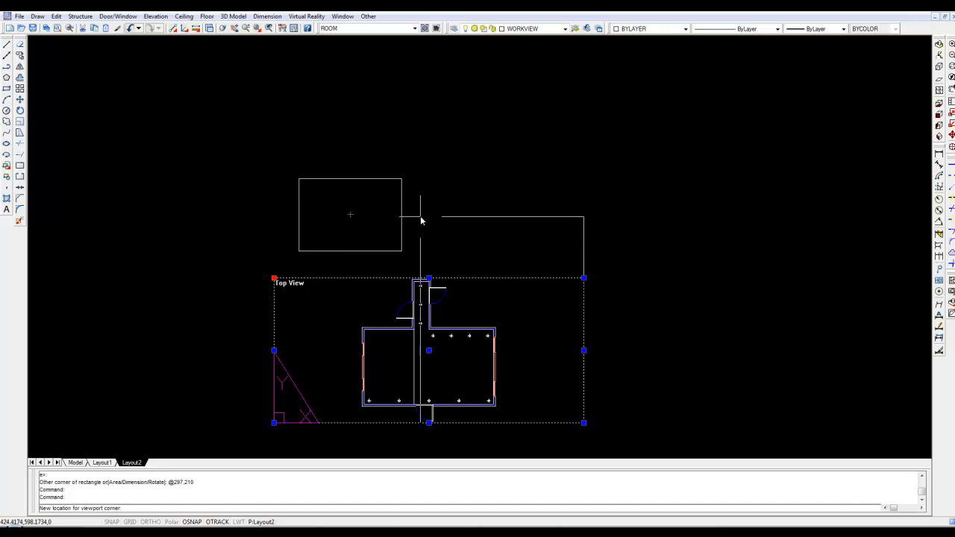
{"action": "left_click", "coordinate": [298, 179]}
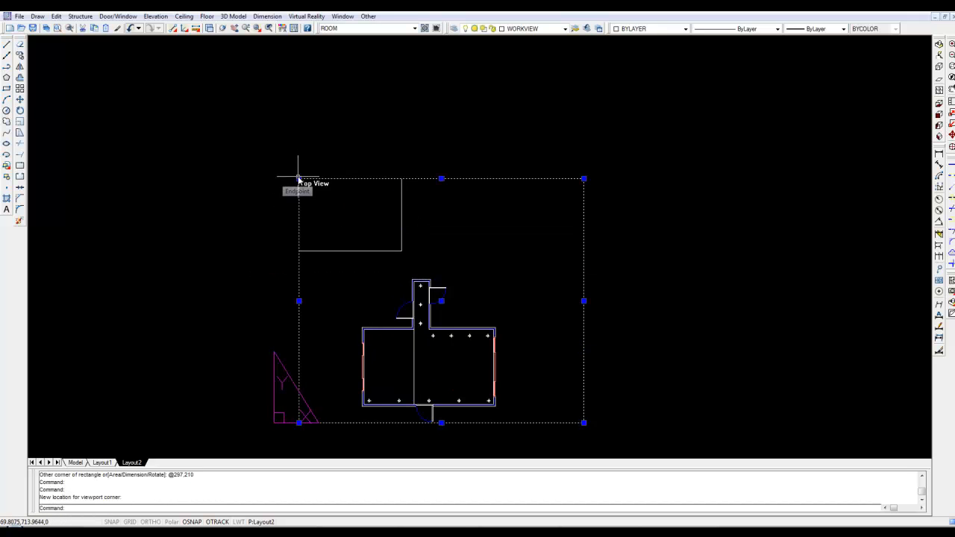
{"action": "left_click", "coordinate": [584, 423]}
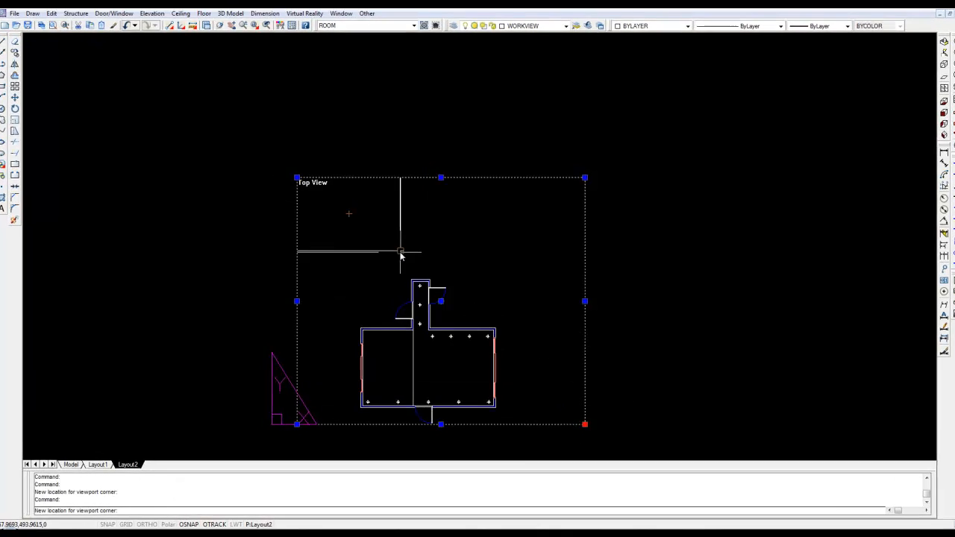
{"action": "left_click", "coordinate": [401, 251]}
Activate model space inside the resized viewport with the ms command and fit the floor plan to it
{"action": "middle_click_drag", "start_coordinate": [382, 251], "coordinate": [514, 359]}
{"action": "scroll", "coordinate": [515, 359], "scroll_direction": "up", "scroll_amount": 2}
{"action": "scroll", "coordinate": [517, 362], "scroll_direction": "up", "scroll_amount": 2}
{"action": "mouse_move", "coordinate": [450, 324]}
{"action": "middle_mouse_down"}
{"action": "mouse_move", "coordinate": [488, 382]}
{"action": "mouse_move", "coordinate": [440, 314]}
{"action": "middle_mouse_up"}
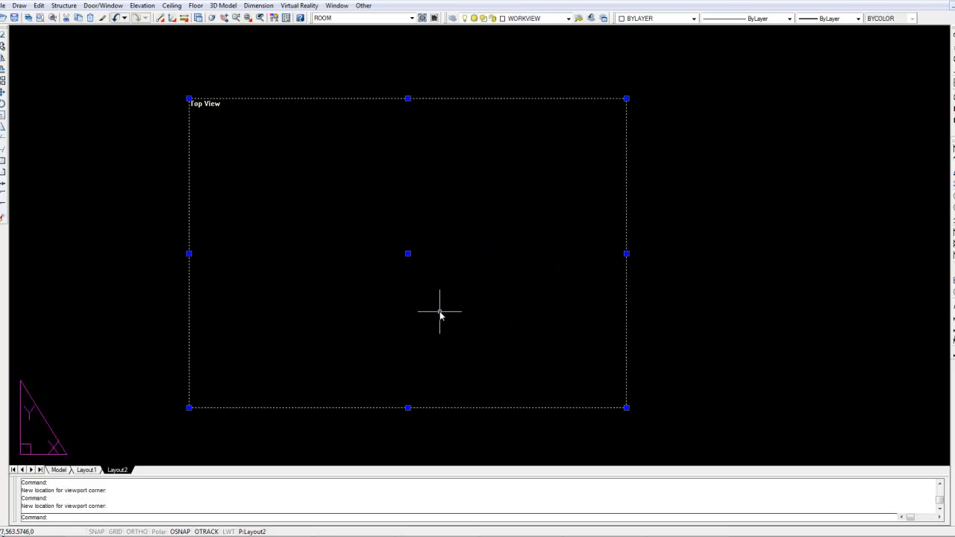
{"action": "type", "text": "ms"}
{"action": "key", "text": "Return"}
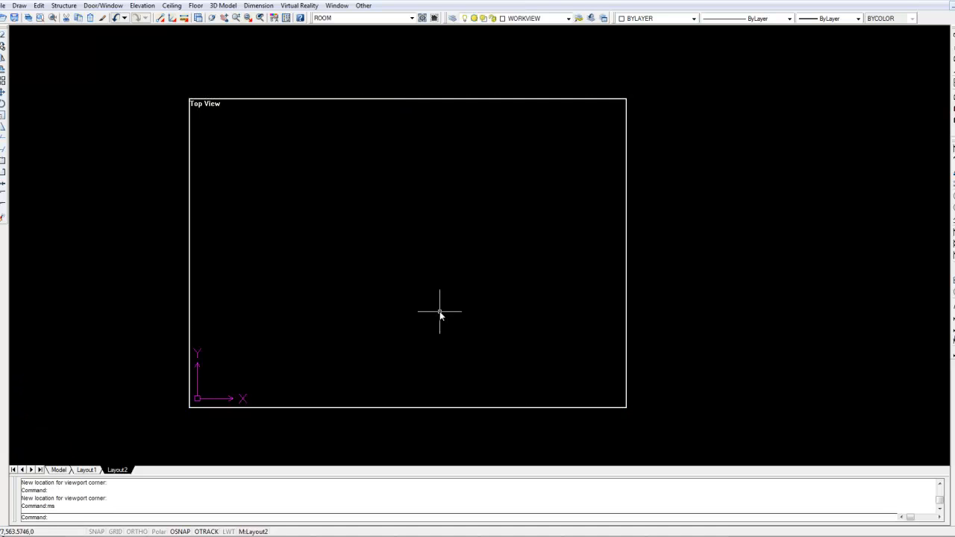
{"action": "middle_click", "coordinate": [471, 266]}
{"action": "middle_click", "coordinate": [471, 266]}
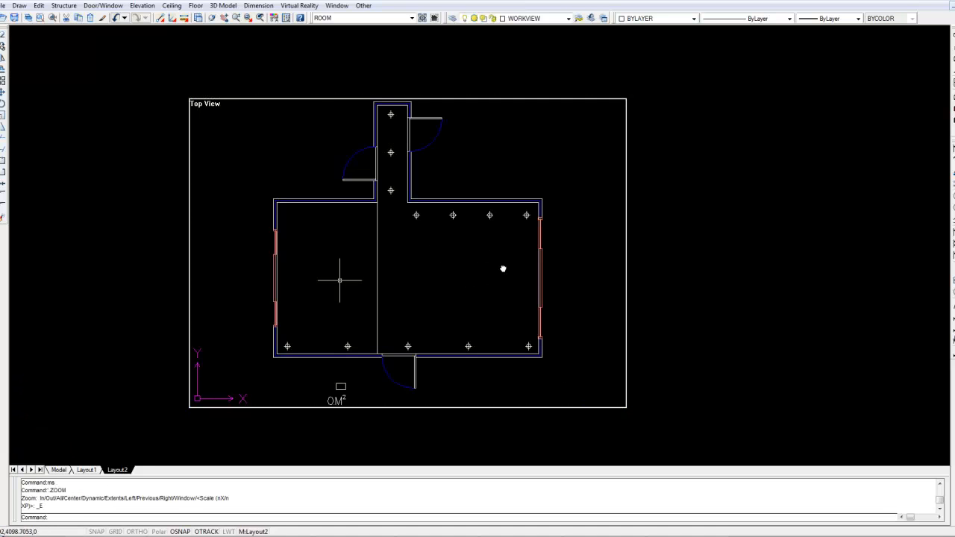
Erase the 0M² area label below the floor plan
{"action": "left_click", "coordinate": [362, 390]}
{"action": "left_click", "coordinate": [337, 401]}
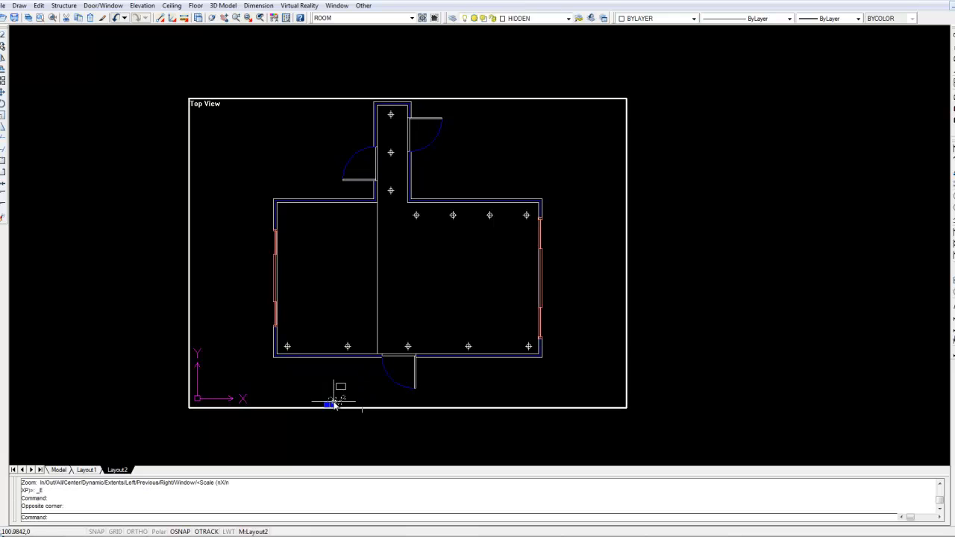
{"action": "key", "text": "Delete"}
Scale the floor plan in the viewport to 1:100 using a Zoom factor of 1/100xp
{"action": "mouse_move", "coordinate": [376, 311]}
{"action": "middle_mouse_down"}
{"action": "mouse_move", "coordinate": [392, 320]}
{"action": "mouse_move", "coordinate": [376, 314]}
{"action": "middle_mouse_up"}
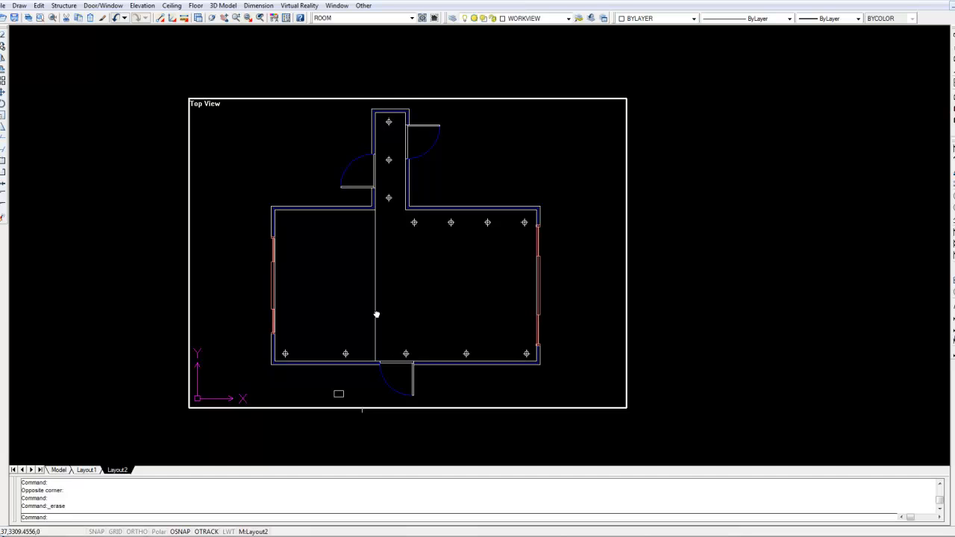
{"action": "type", "text": "z"}
{"action": "key", "text": "Return"}
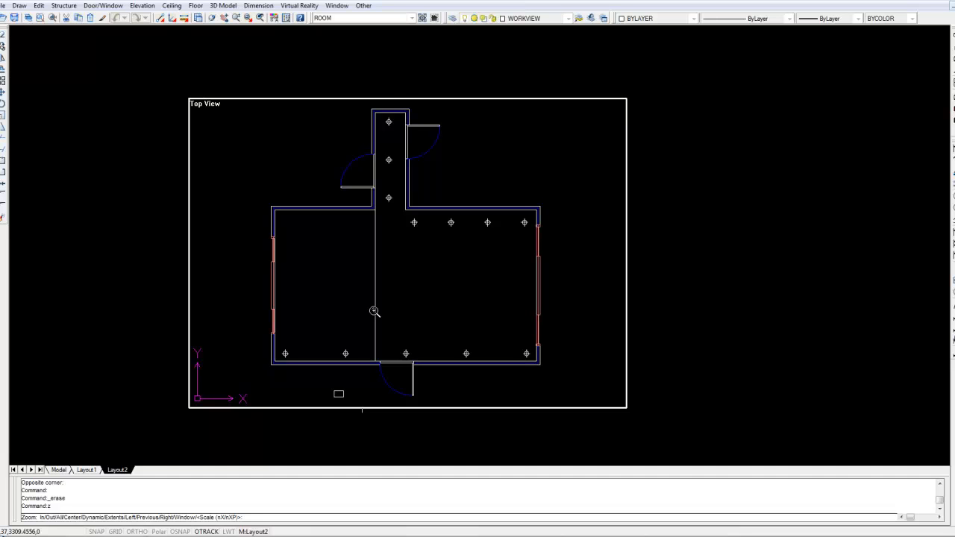
{"action": "type", "text": "1/10"}
{"action": "type", "text": "xp"}
{"action": "key", "text": "Left"}
{"action": "key", "text": "Left"}
{"action": "type", "text": "0"}
{"action": "key", "text": "Return"}
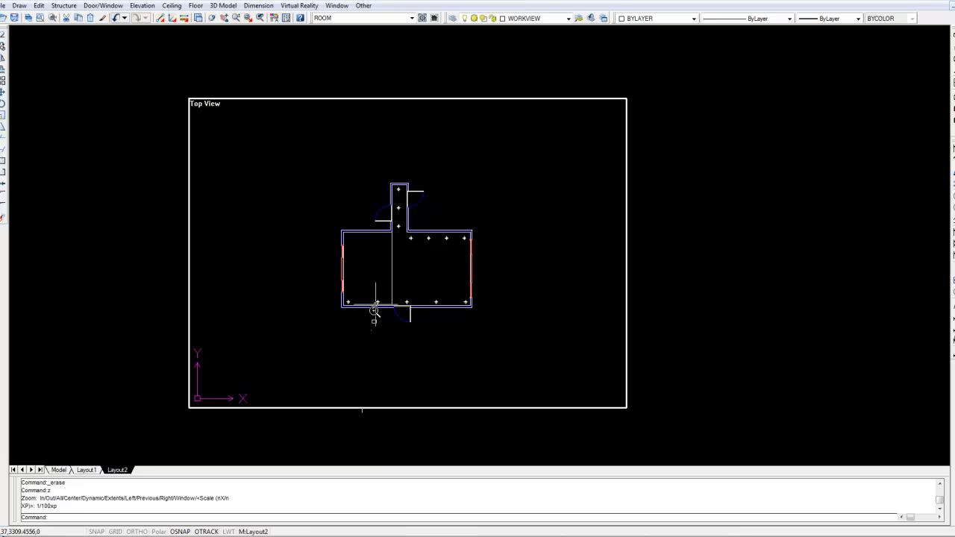
Scale the floor plan in the viewport to 1:50 using a Zoom factor of 1/50xp
{"action": "key", "text": "F3"}
{"action": "type", "text": "z"}
{"action": "key", "text": "Return"}
{"action": "type", "text": "1"}
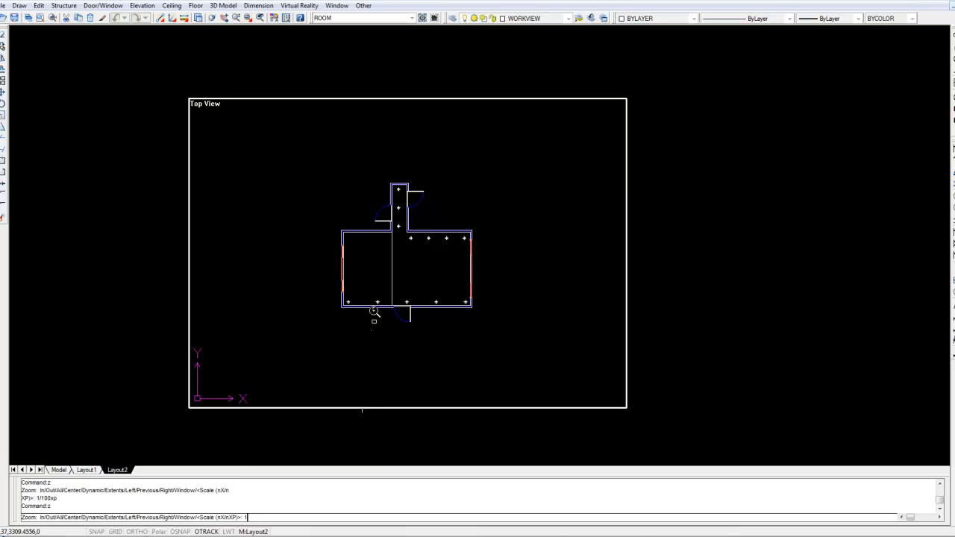
{"action": "type", "text": "/50xp"}
{"action": "key", "text": "Return"}
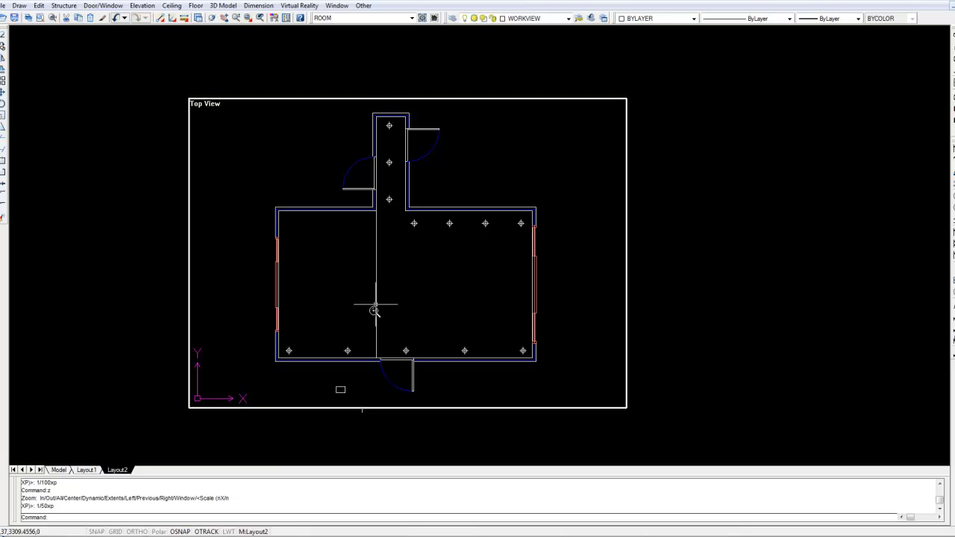
Start a plot of Layout2 with PrimoPDF as the plotter and A4 as the paper size
{"action": "left_click", "coordinate": [1, 4]}
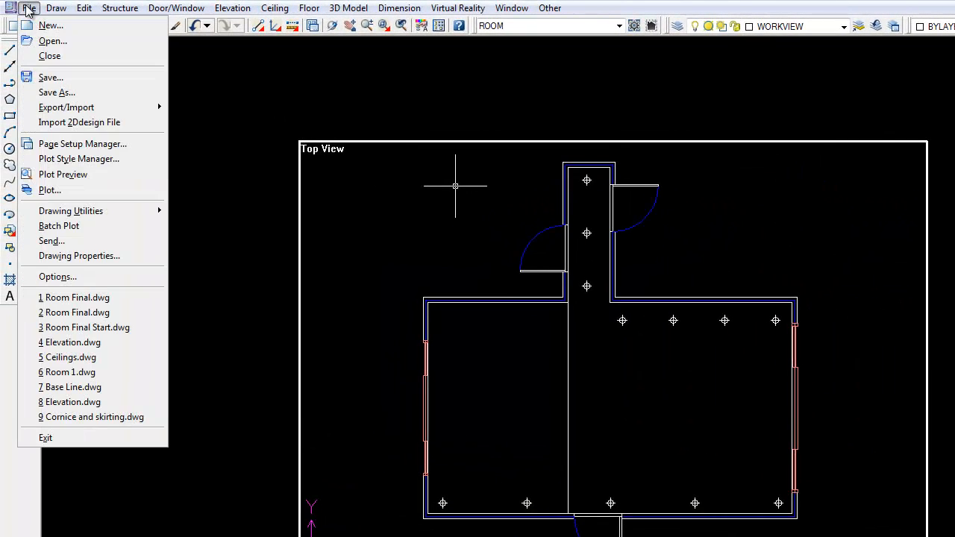
{"action": "left_click", "coordinate": [67, 196]}
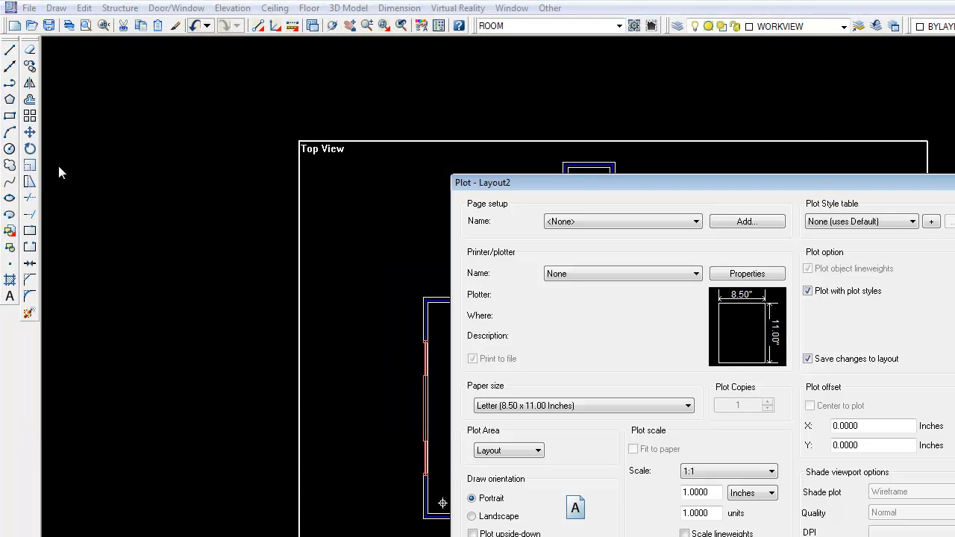
{"action": "left_click", "coordinate": [652, 275]}
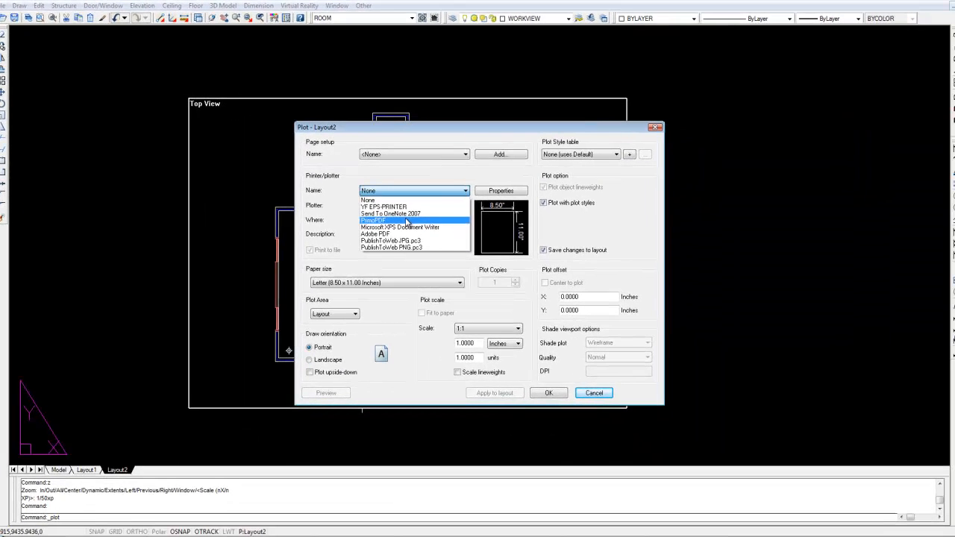
{"action": "left_click", "coordinate": [407, 222]}
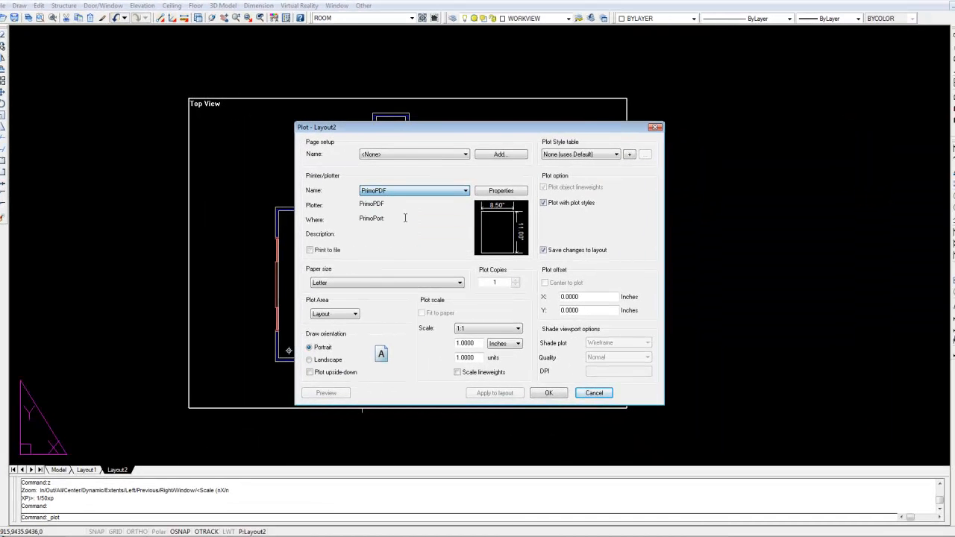
{"action": "left_click", "coordinate": [394, 283]}
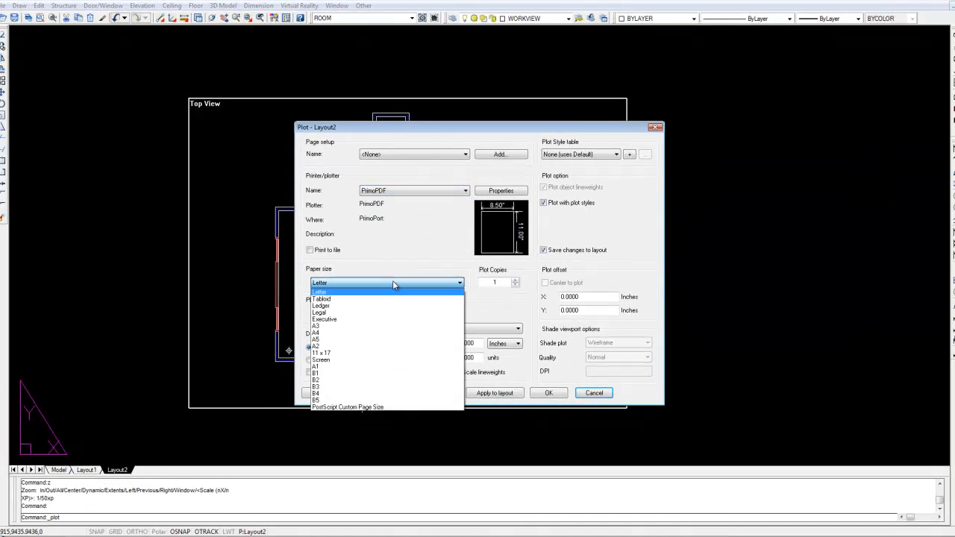
{"action": "left_click", "coordinate": [379, 332]}
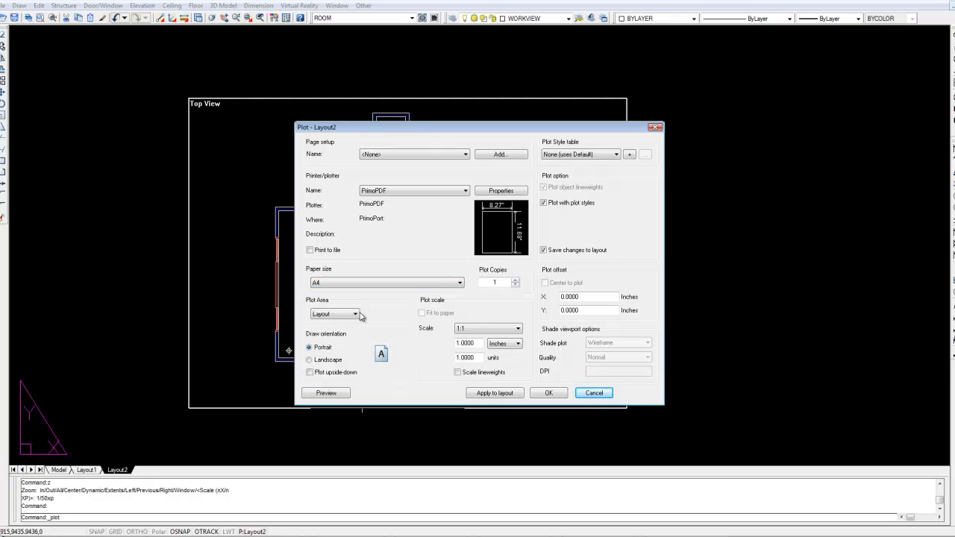
Define the plot area as a window from corner to corner of the Top View viewport frame
{"action": "left_click", "coordinate": [334, 313]}
{"action": "left_click", "coordinate": [343, 347]}
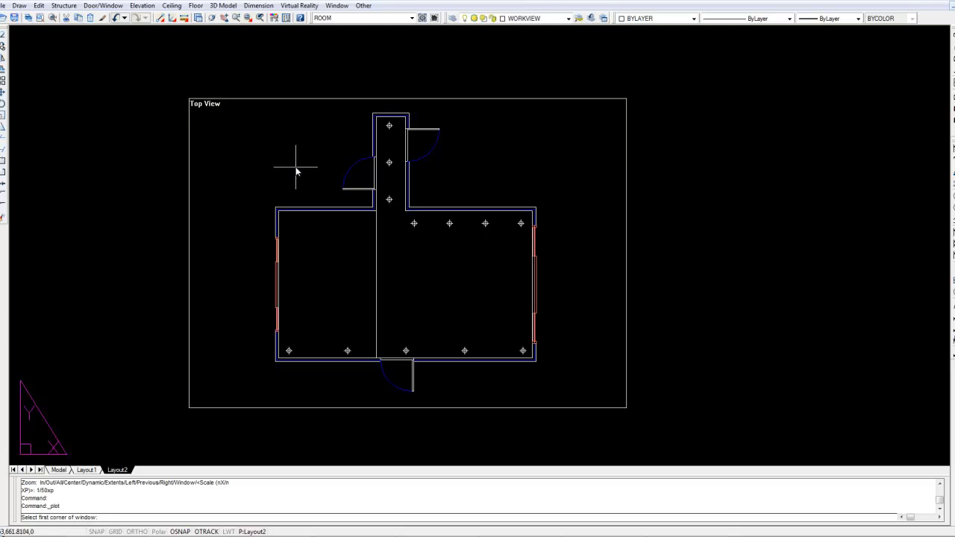
{"action": "left_click", "coordinate": [190, 98]}
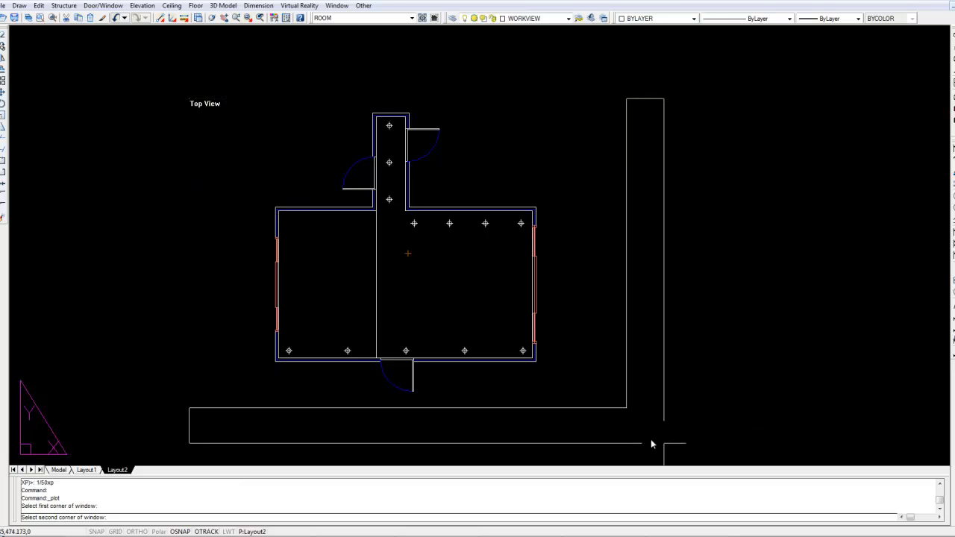
{"action": "left_click", "coordinate": [625, 408]}
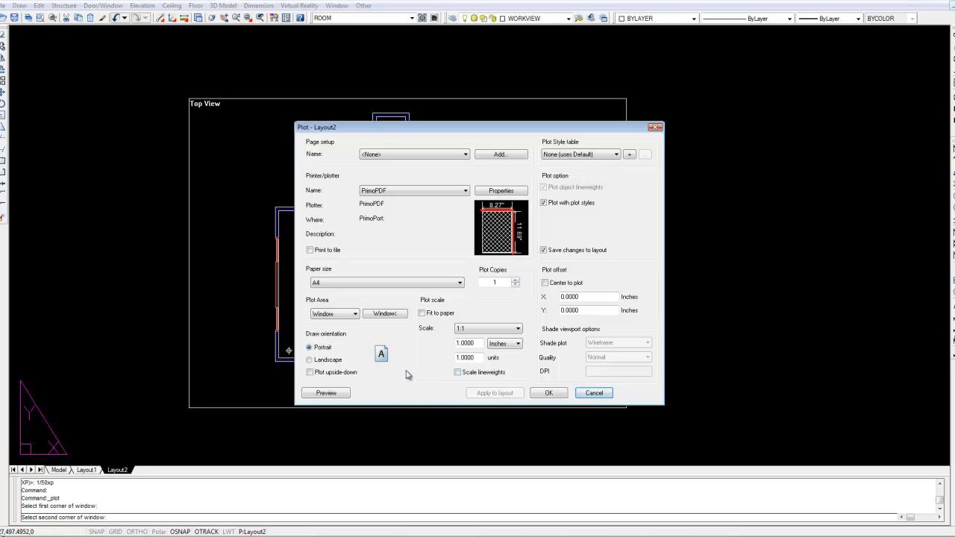
Set the plot to landscape, fitted to paper and centered, and preview it
{"action": "left_click", "coordinate": [322, 363]}
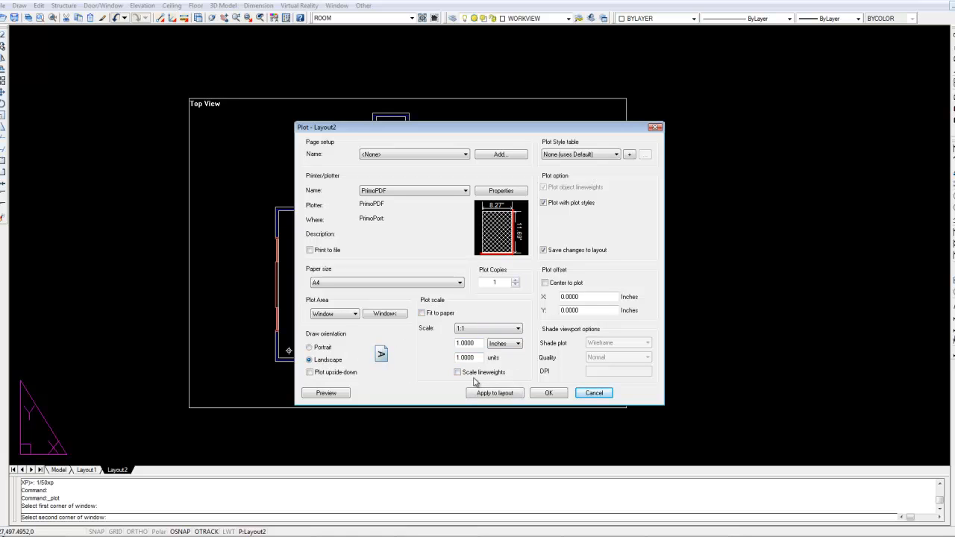
{"action": "left_click", "coordinate": [443, 314]}
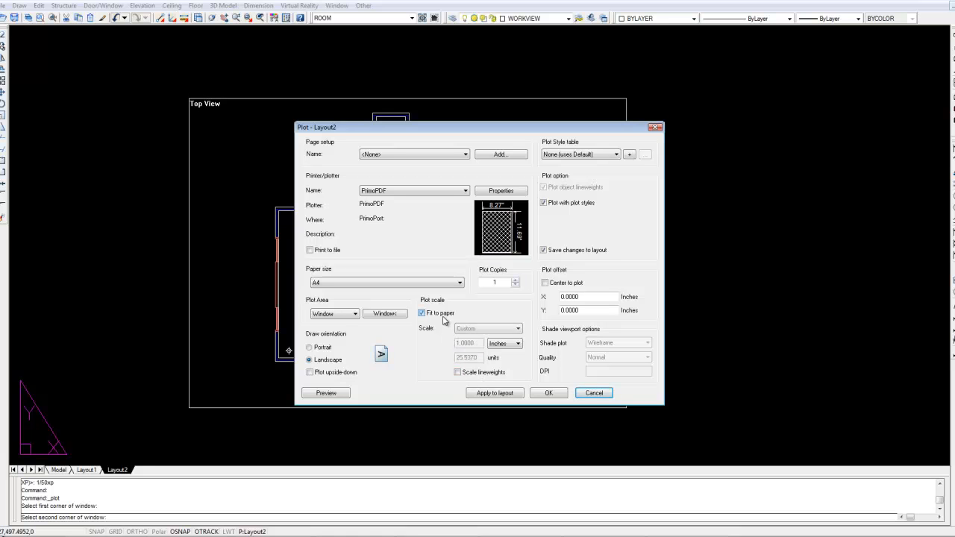
{"action": "left_click", "coordinate": [561, 285]}
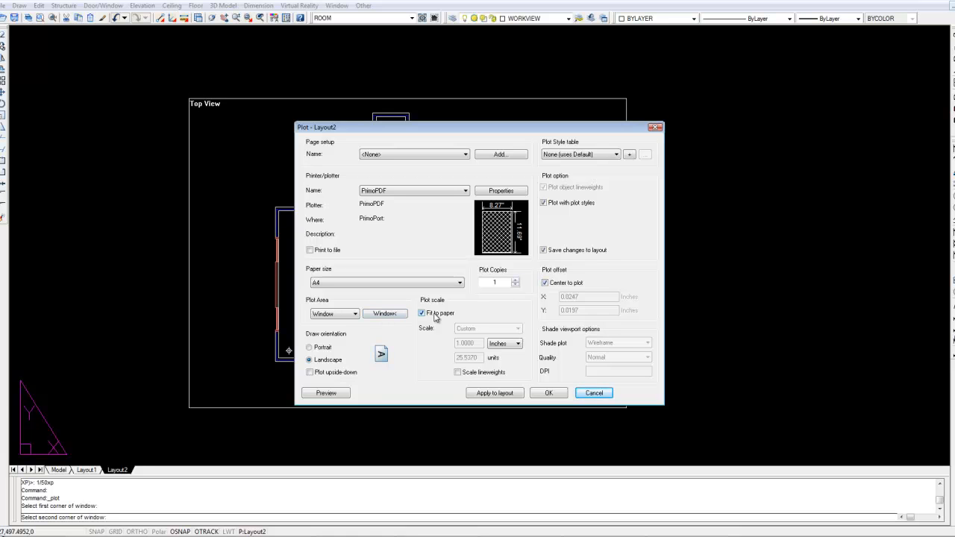
{"action": "left_click", "coordinate": [326, 393]}
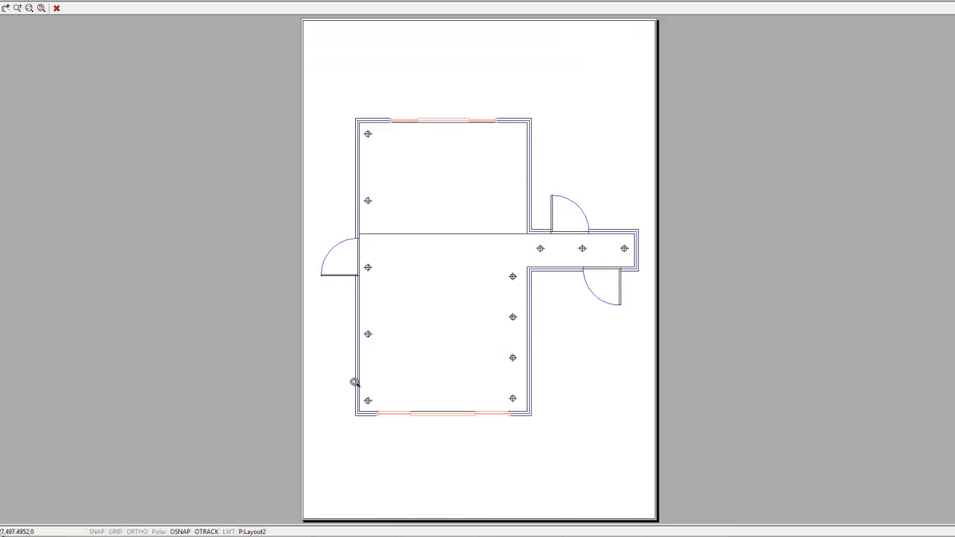